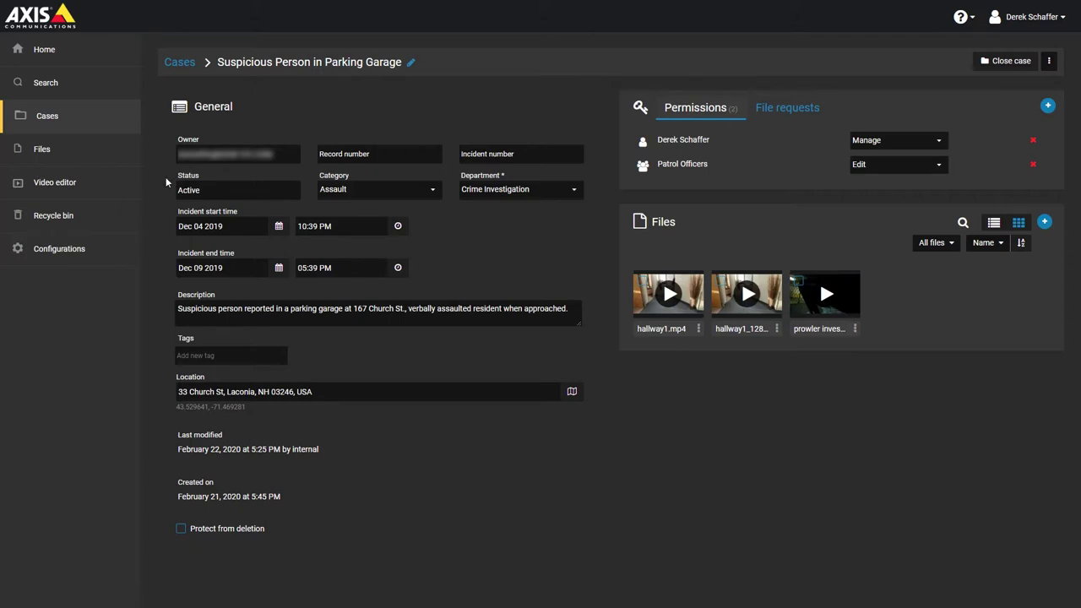
Preview prowler investigation.mp4 from the case files, playing and pausing it, and open the forest image's preview
click(71, 150)
click(828, 295)
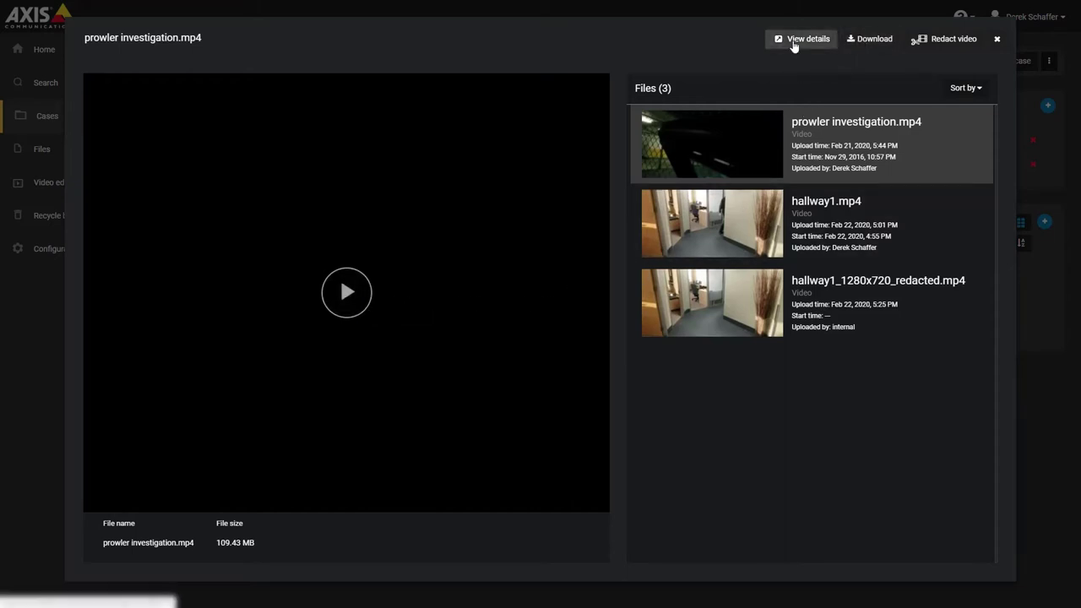
click(346, 293)
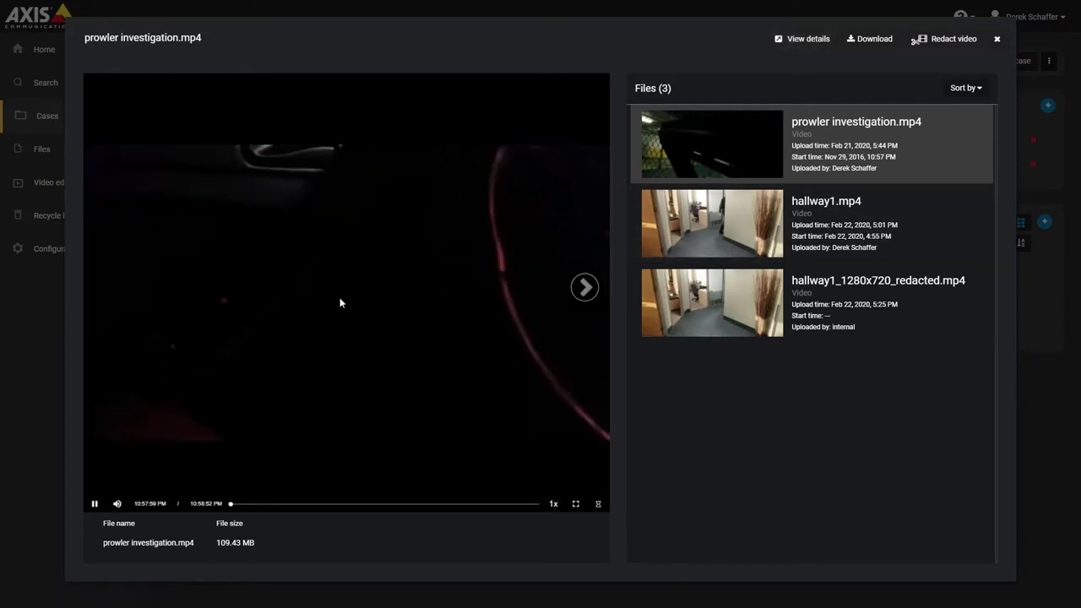
click(94, 503)
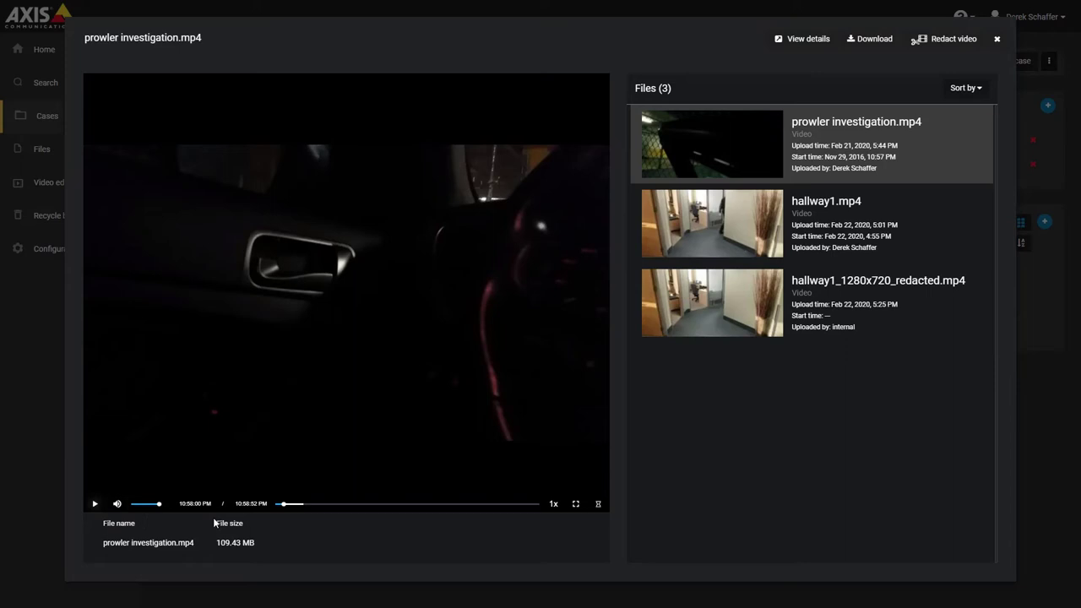
mouse_move(553, 507)
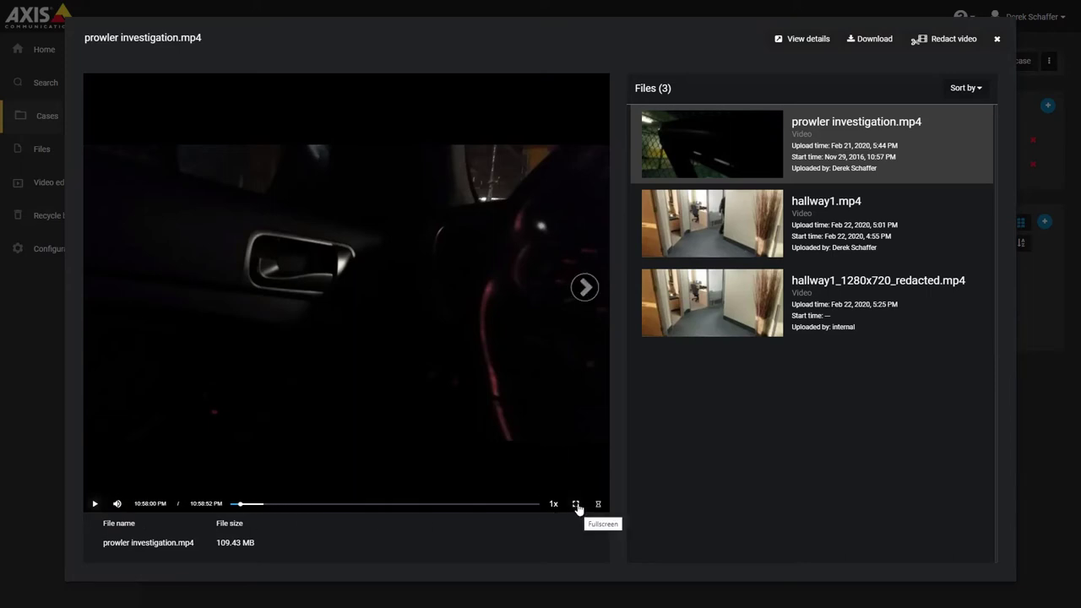
click(995, 42)
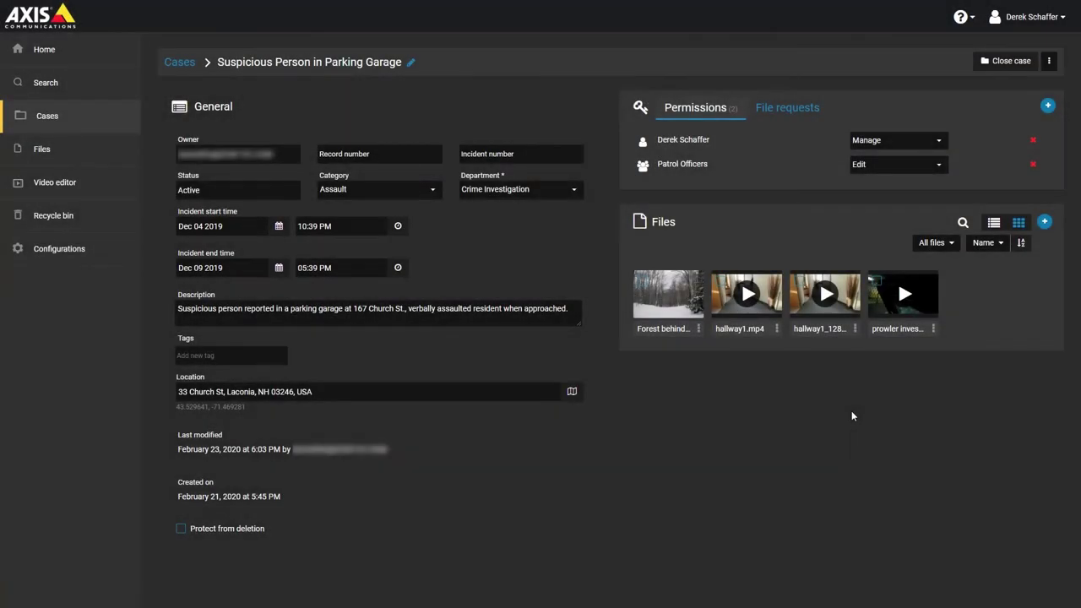
click(678, 313)
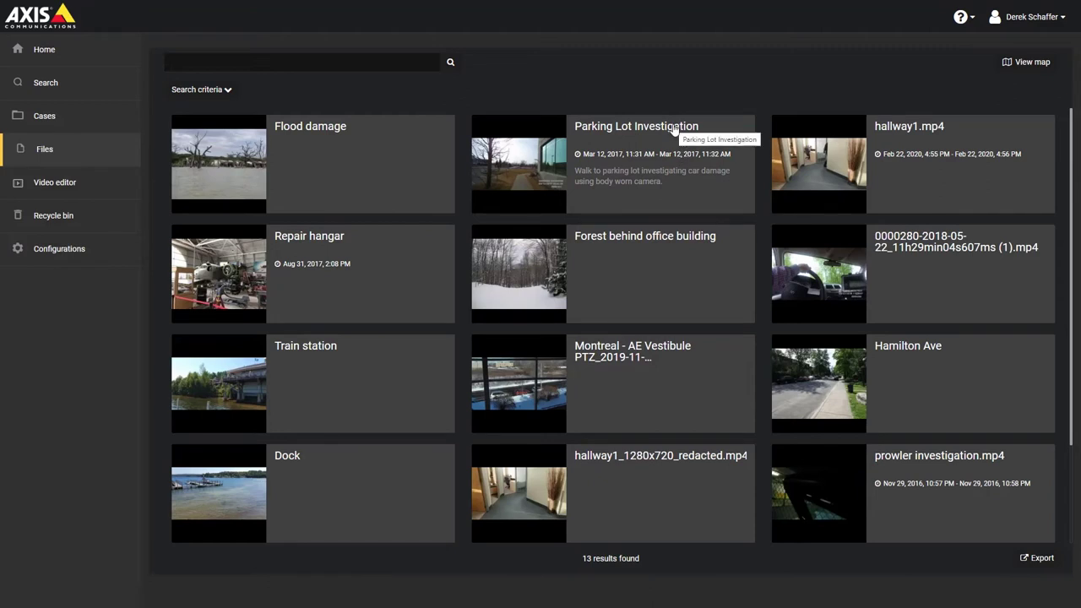
Open the Parking Lot Investigation file from the file library and start and pause its video
click(675, 127)
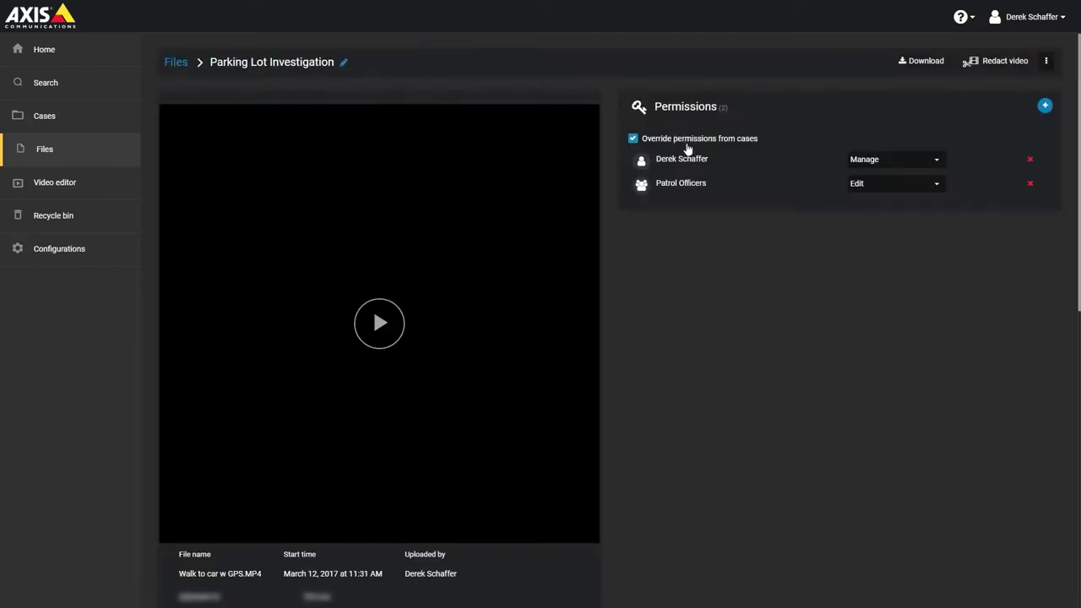
scroll(682, 332, down, 1)
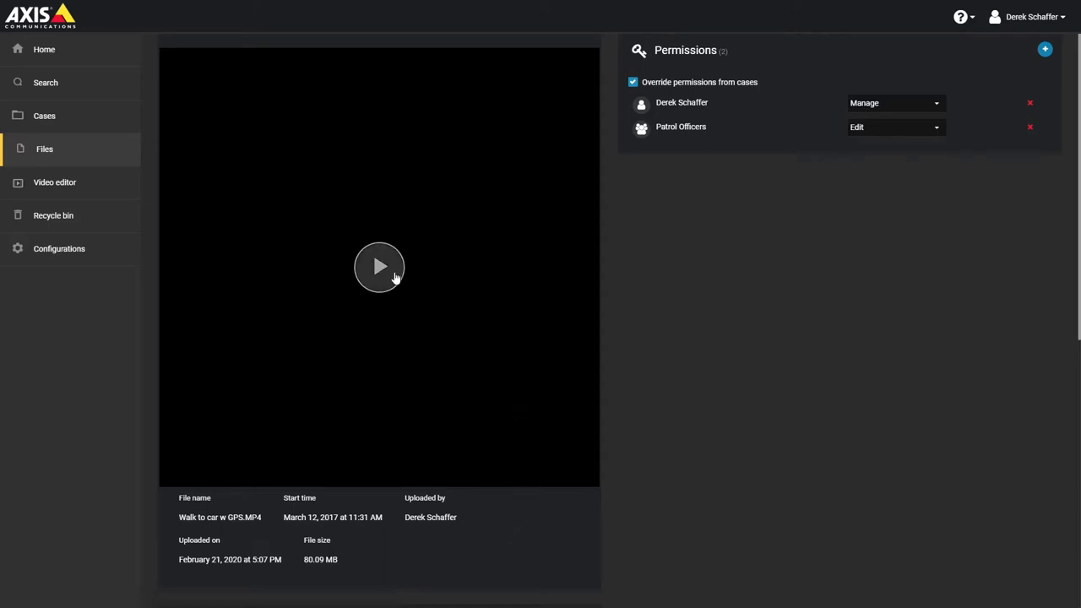
click(395, 278)
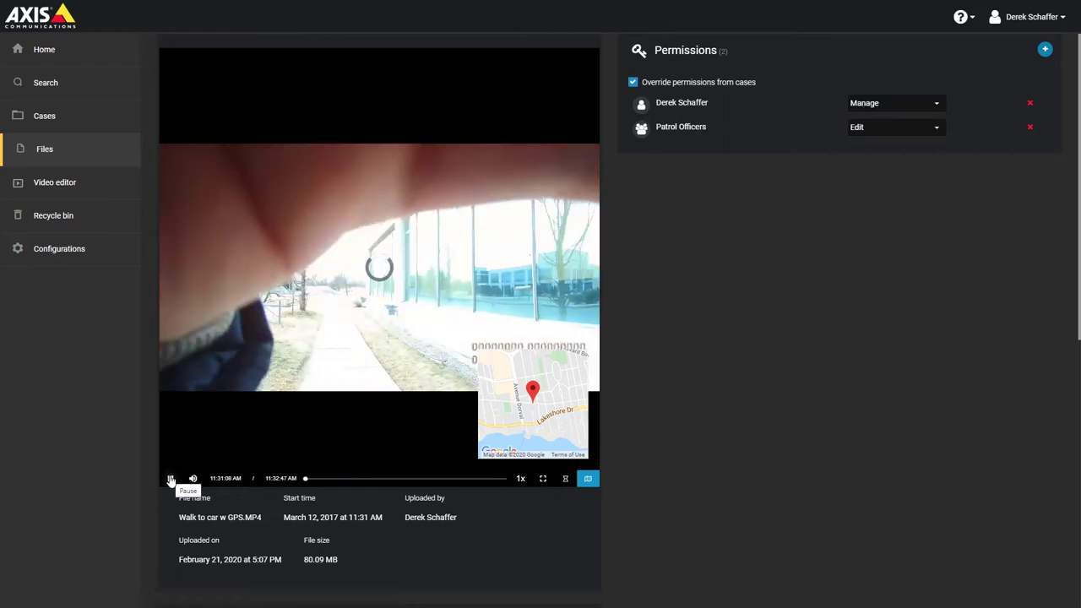
click(171, 480)
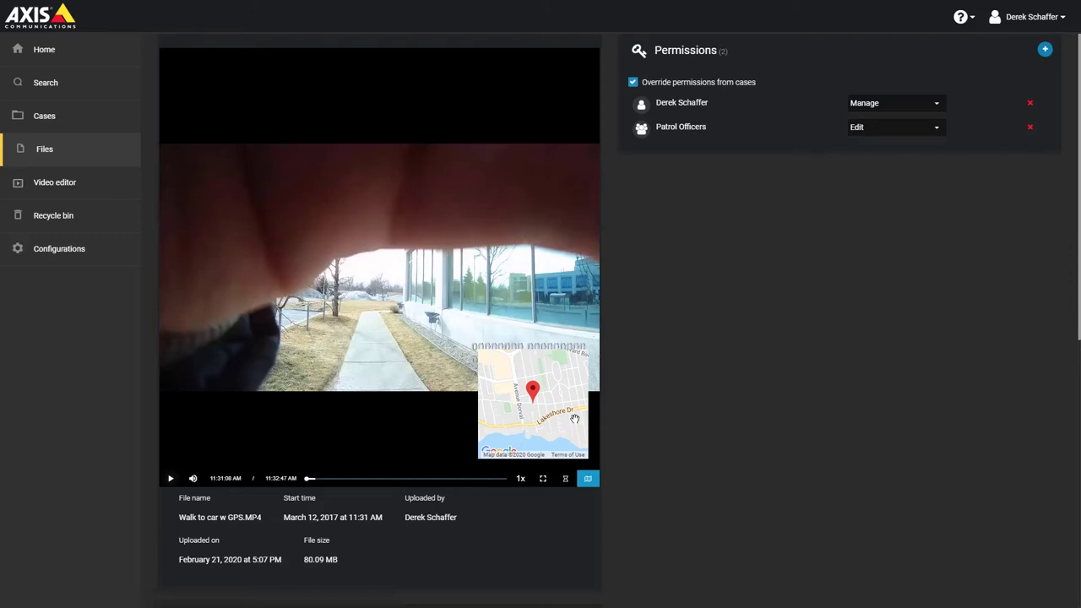
Hide and show the video's location map, and swap the map with the main video view and back
click(588, 479)
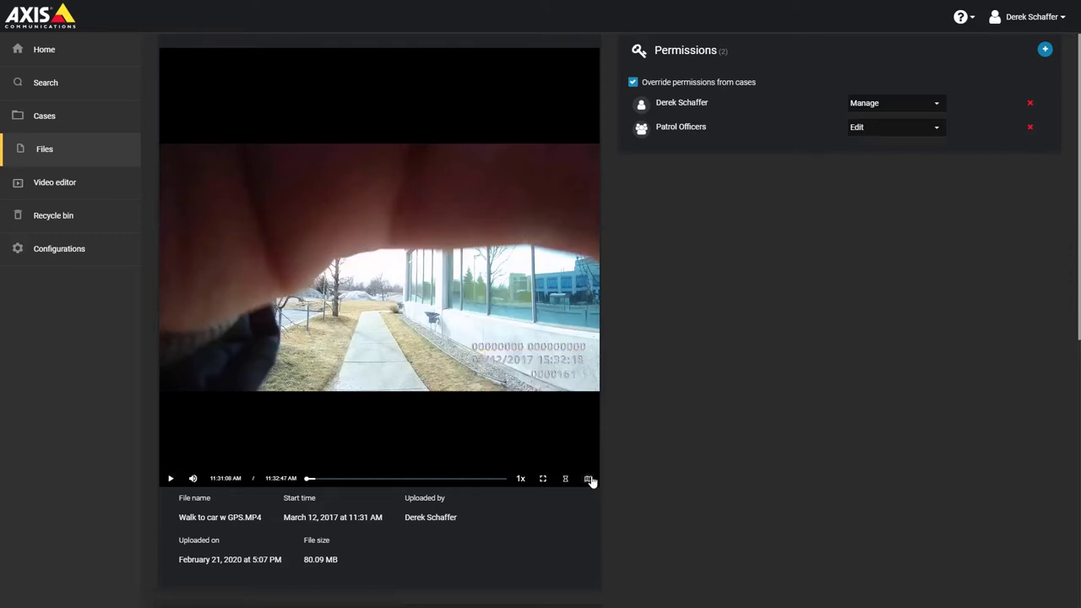
click(589, 479)
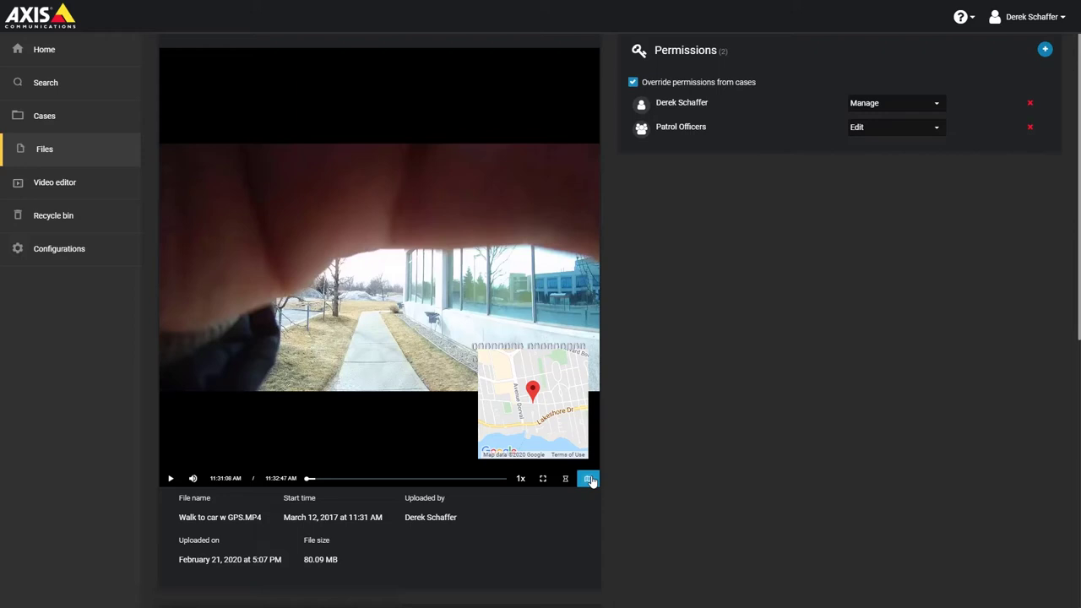
click(562, 409)
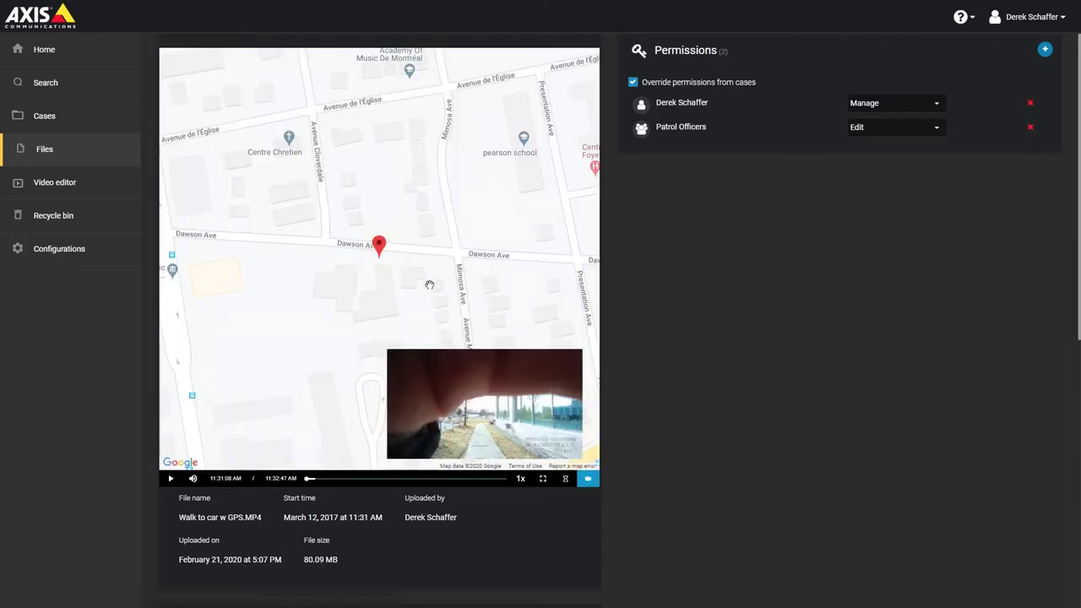
click(507, 388)
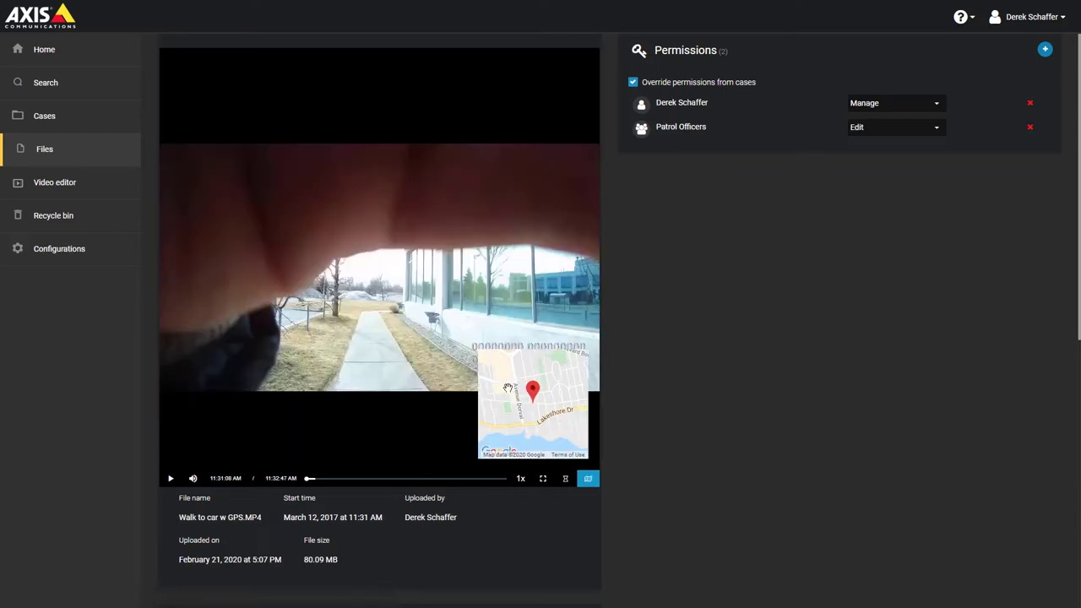
Review the category options in the file's general information without changing the Vandalism category
scroll(653, 423, down, 5)
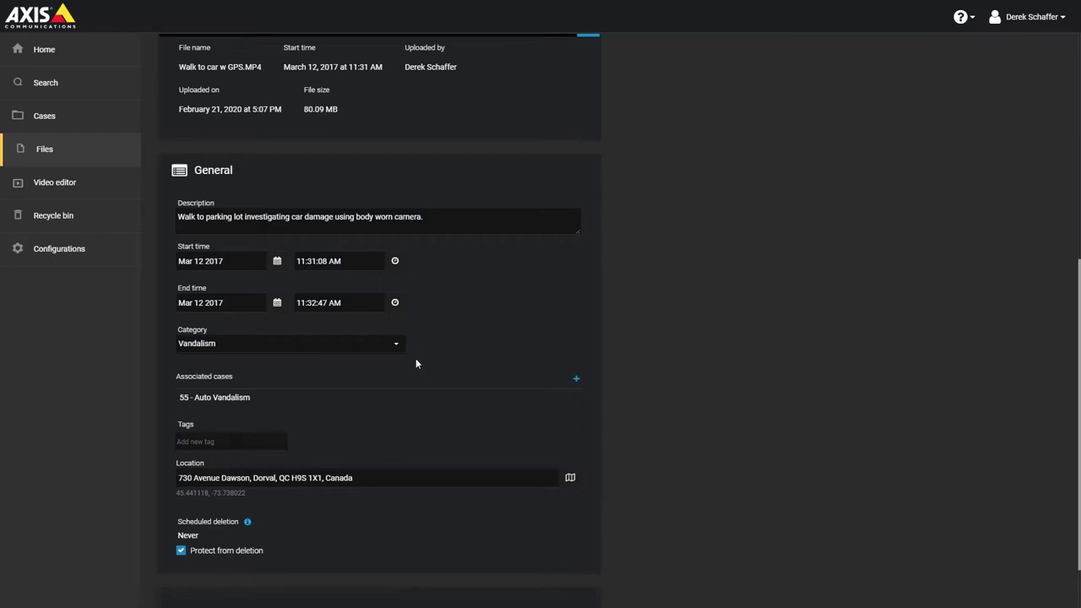
click(398, 346)
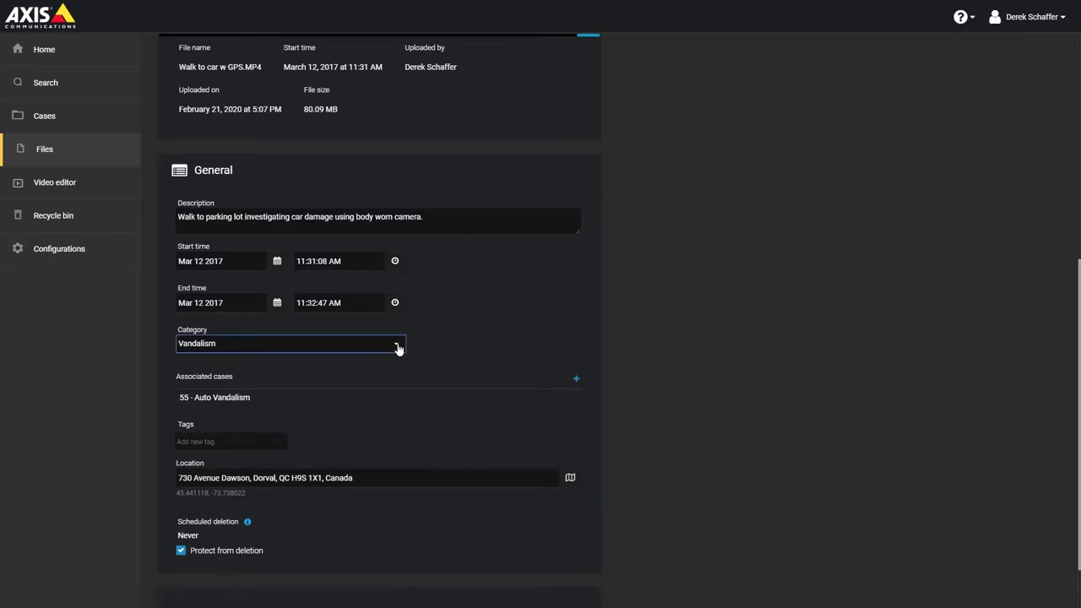
click(398, 348)
click(341, 449)
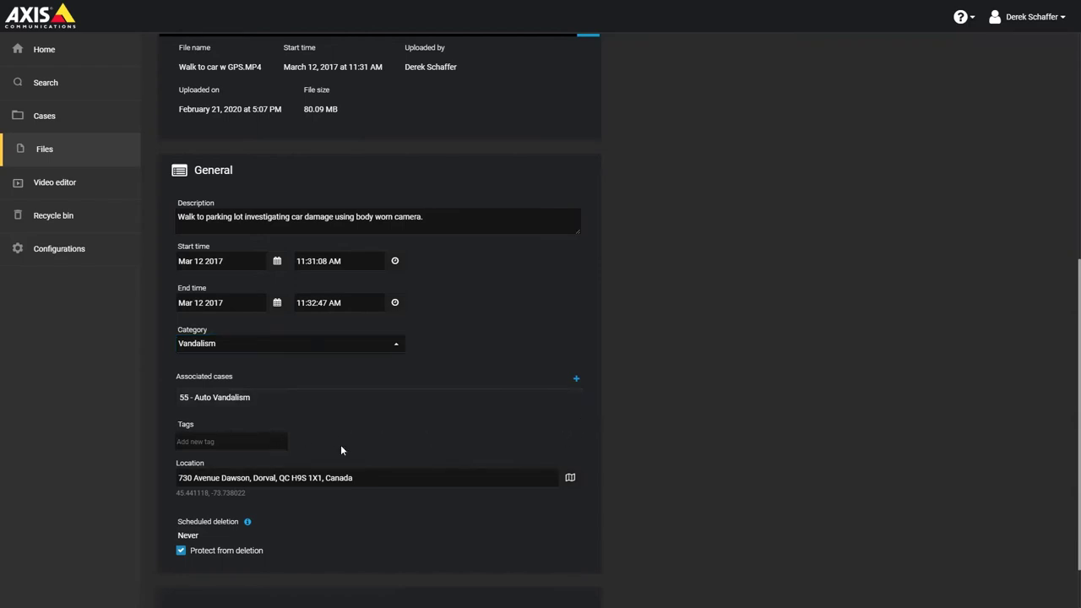
Add the tags investigation, automobile and damage to the Parking Lot Investigation file
text(investigation)
key(Return)
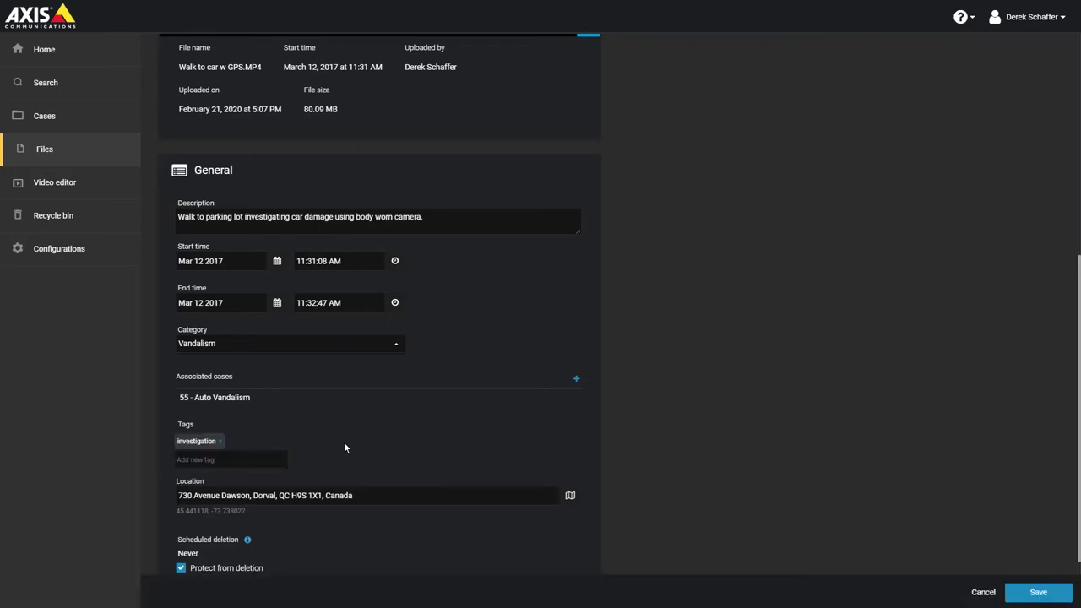
text(automobile)
key(Return)
text(damage)
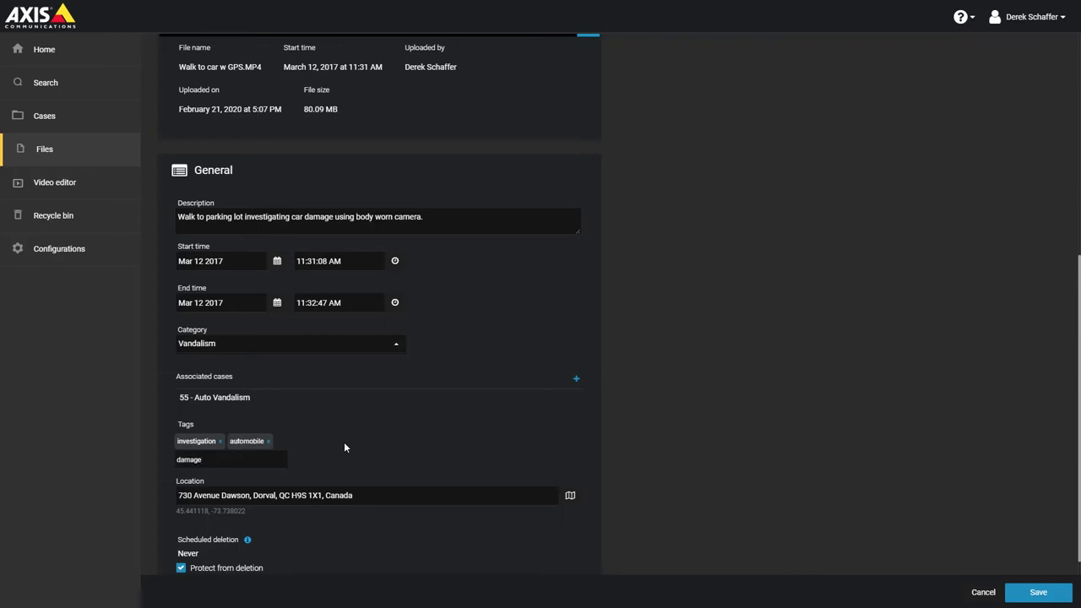
key(Return)
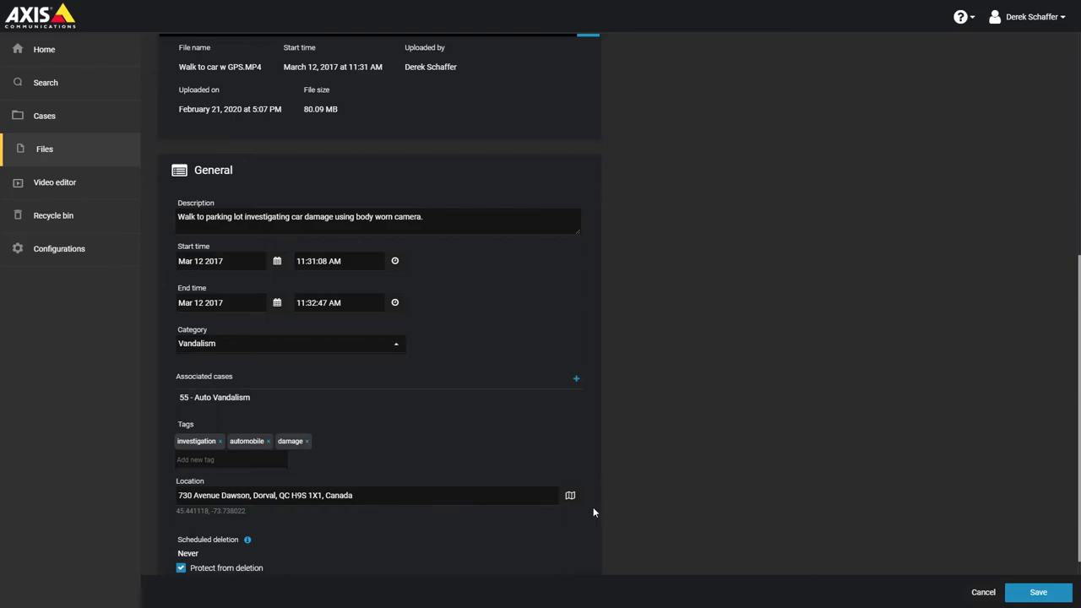
Examine the file's location on the map at closer zoom and close the map without setting a location
click(571, 498)
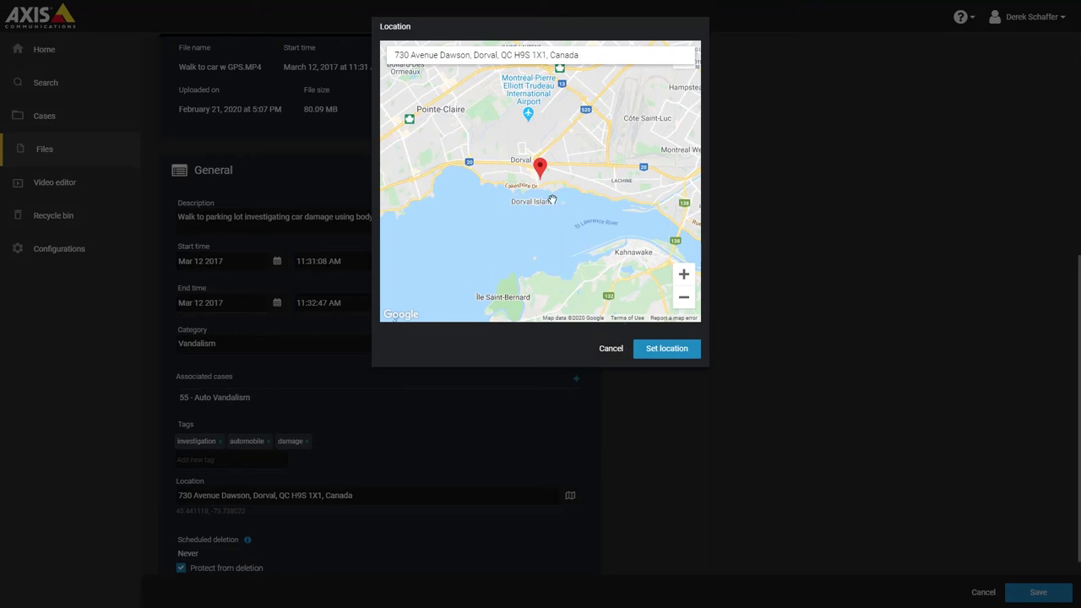
scroll(549, 197, up, 1)
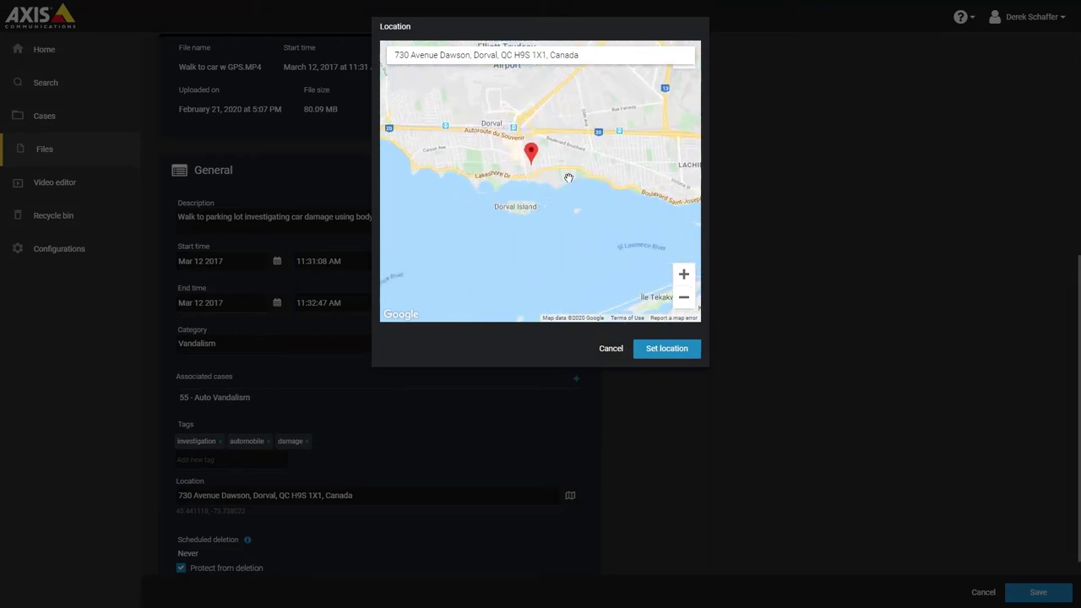
drag(568, 178, 546, 222)
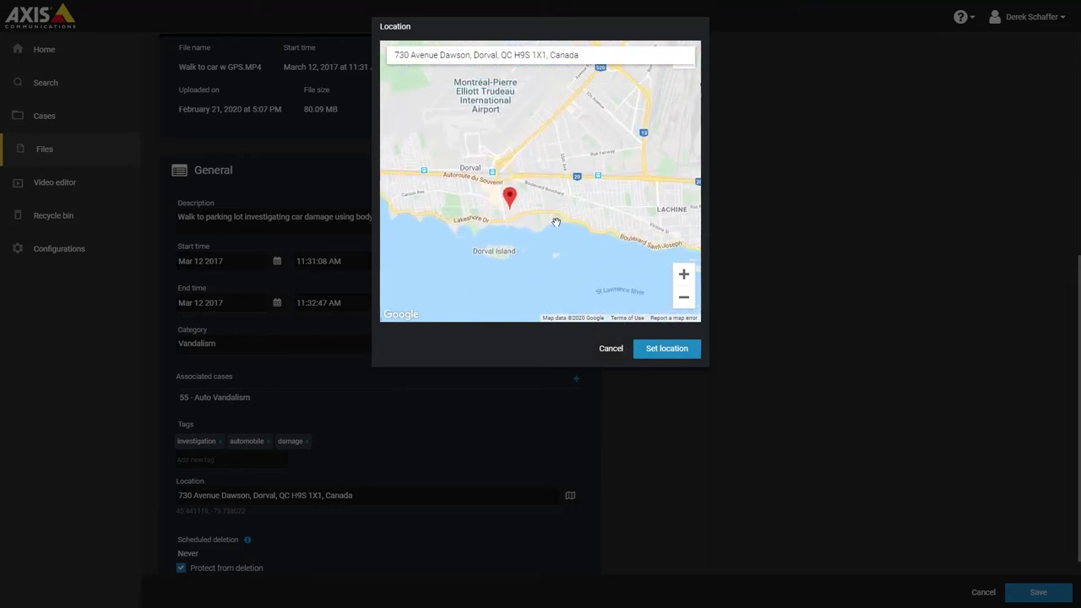
click(683, 275)
click(683, 274)
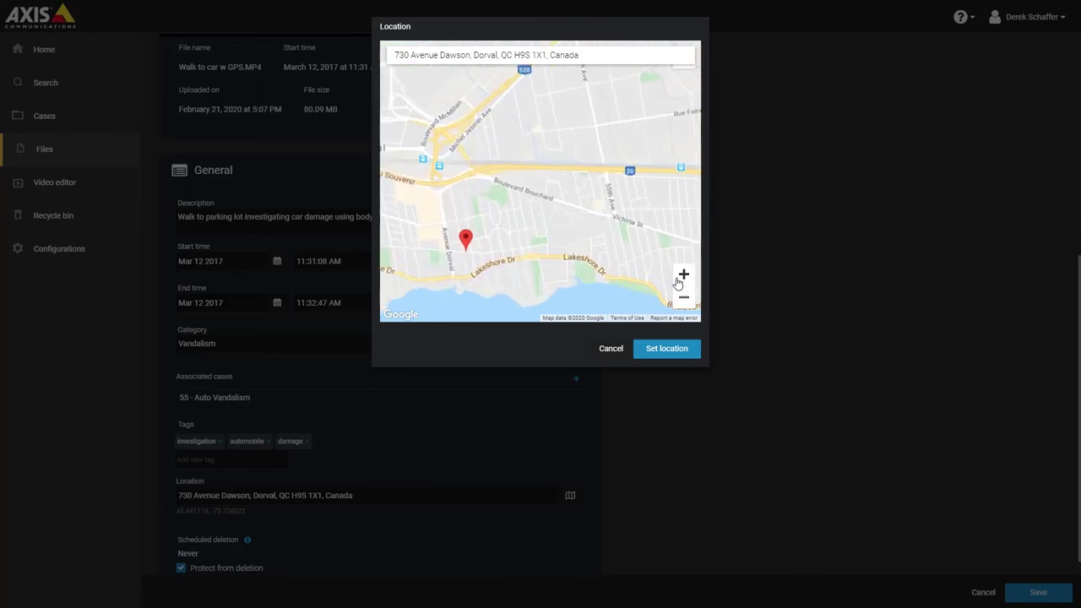
click(678, 281)
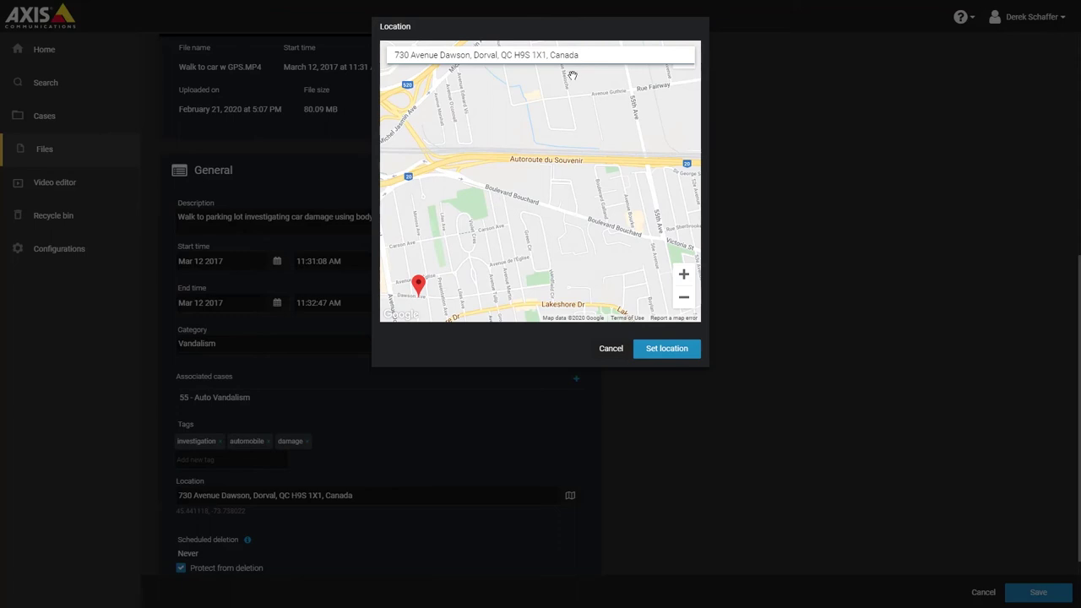
click(611, 349)
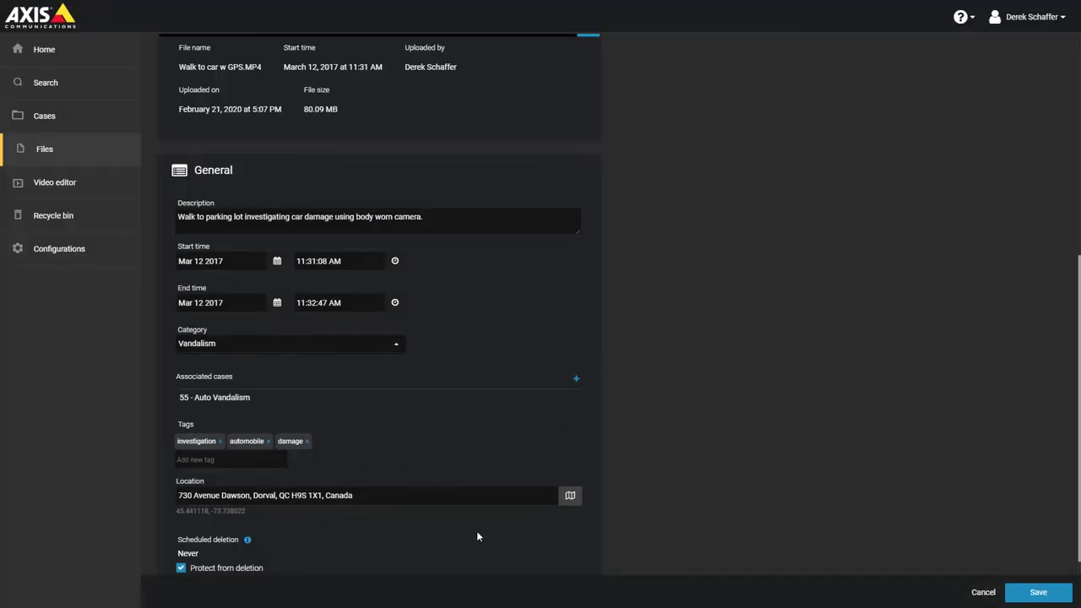
Review the rest of the file's information and check its additional actions, such as the audit trail and file deletion
scroll(641, 483, down, 2)
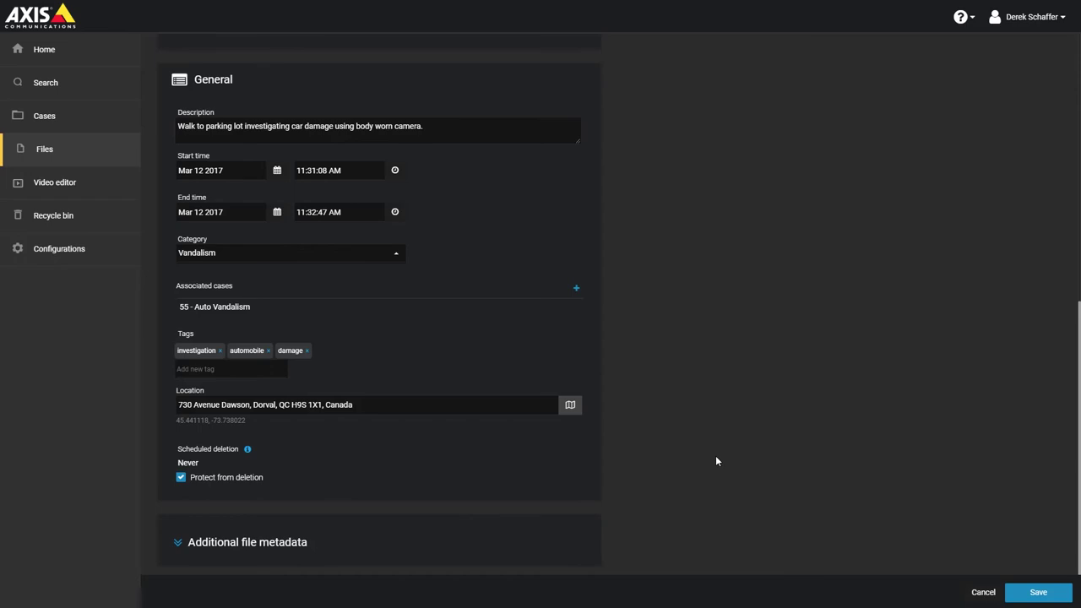
scroll(716, 461, up, 7)
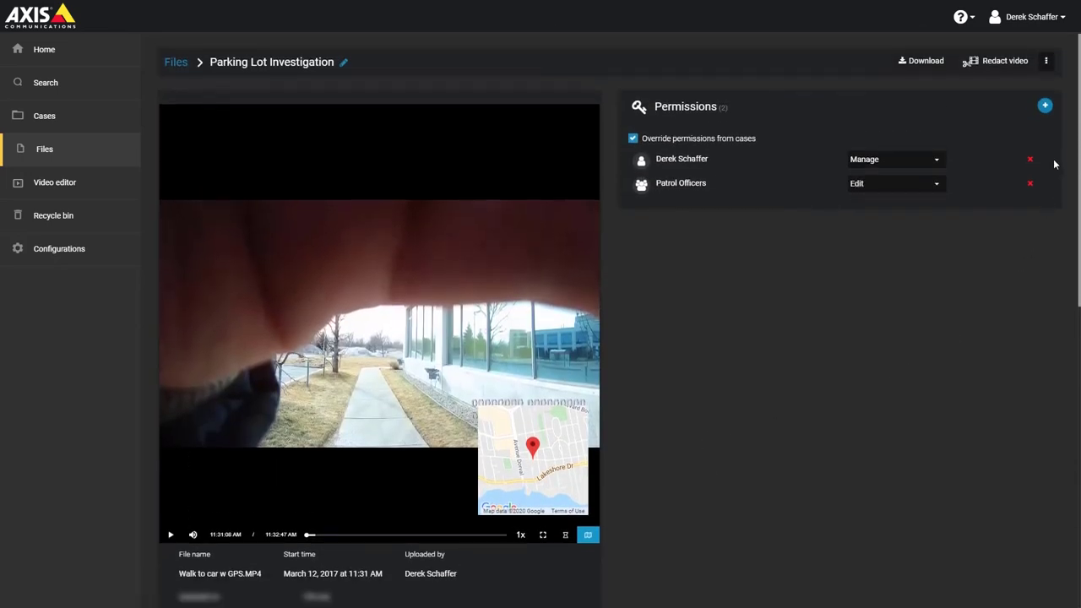
click(1046, 64)
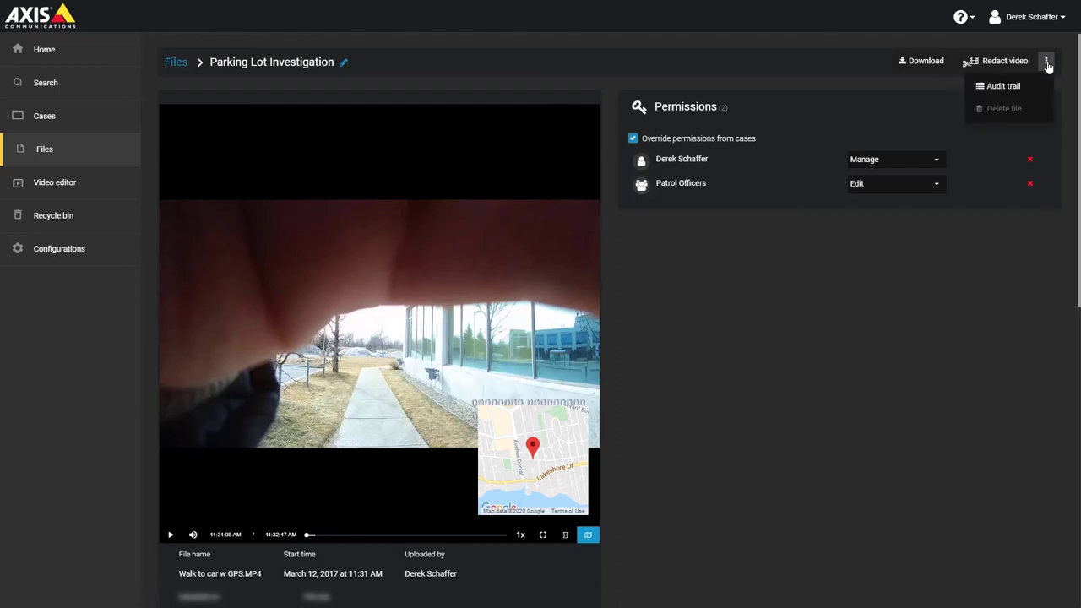
mouse_move(998, 112)
click(939, 277)
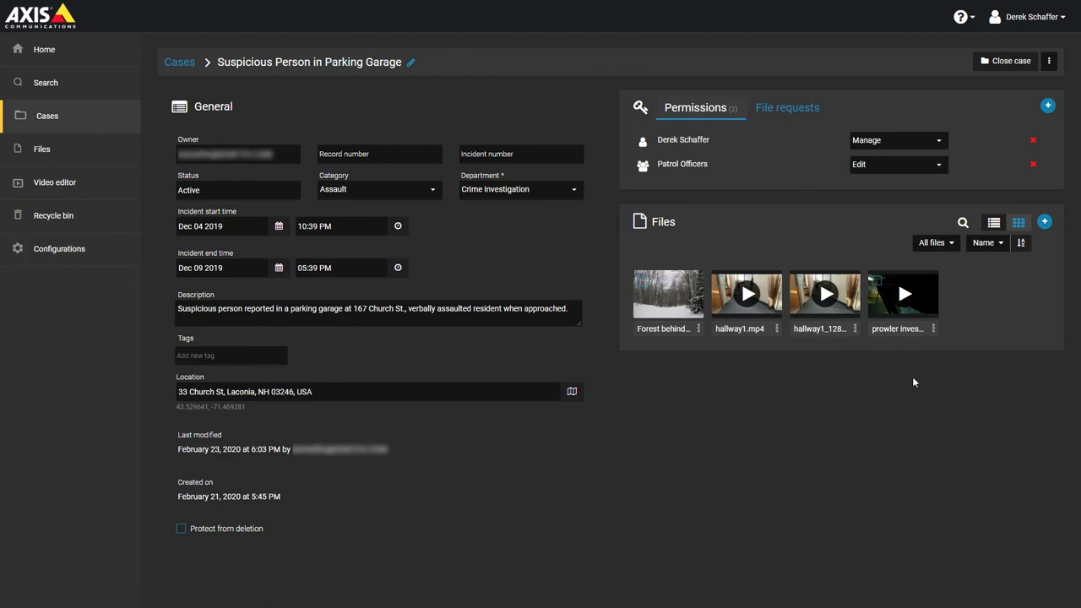
Check the file actions available for the prowler investigation video in the Suspicious Person in Parking Garage case
click(932, 328)
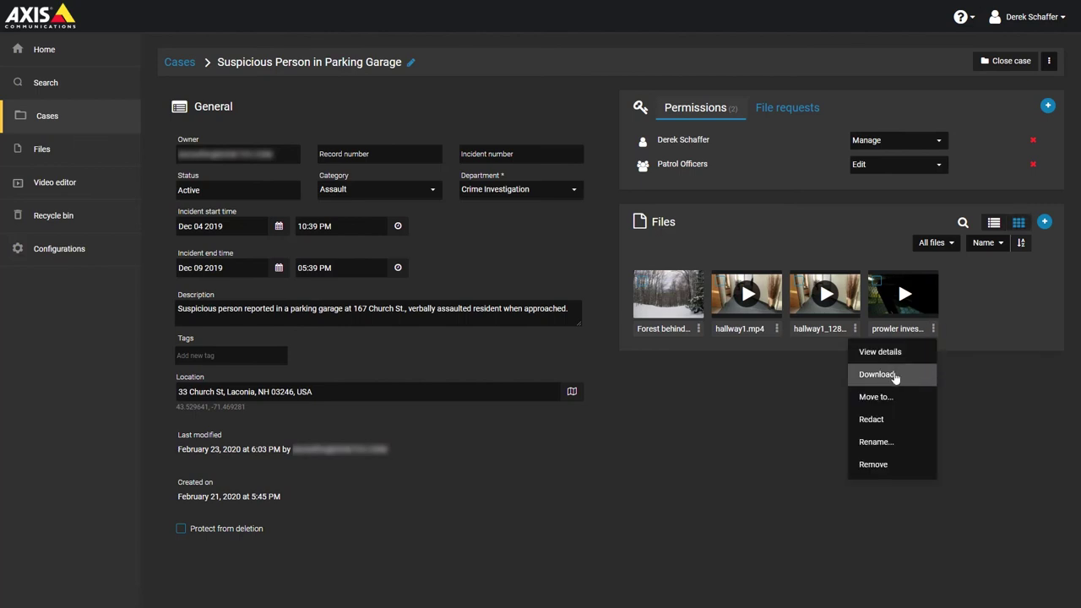
click(775, 390)
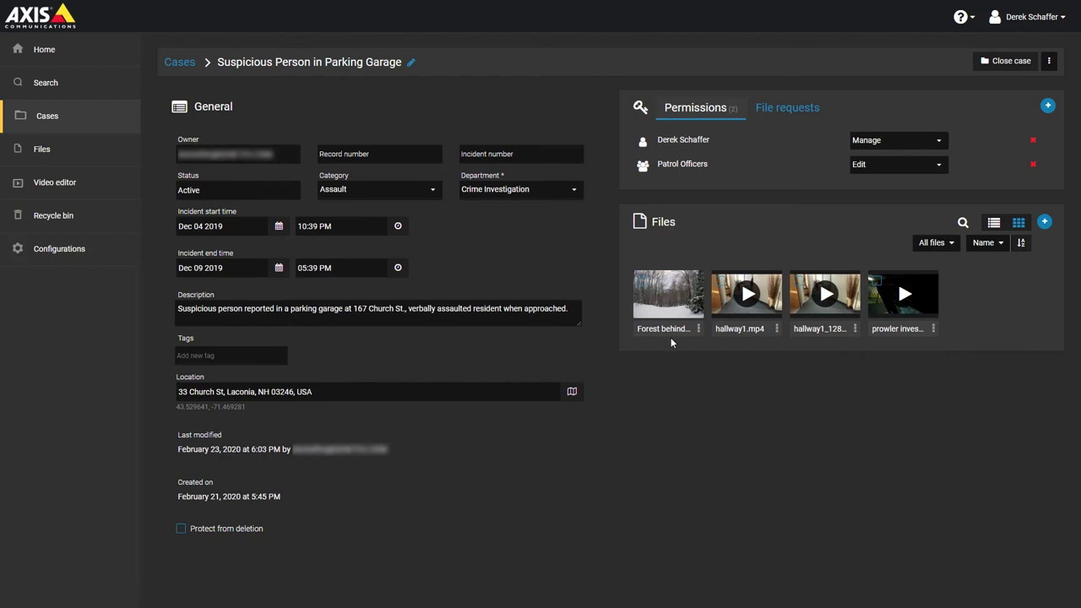
Select the forest image, the redacted hallway1 video and the prowler investigation video in the case's files
click(644, 285)
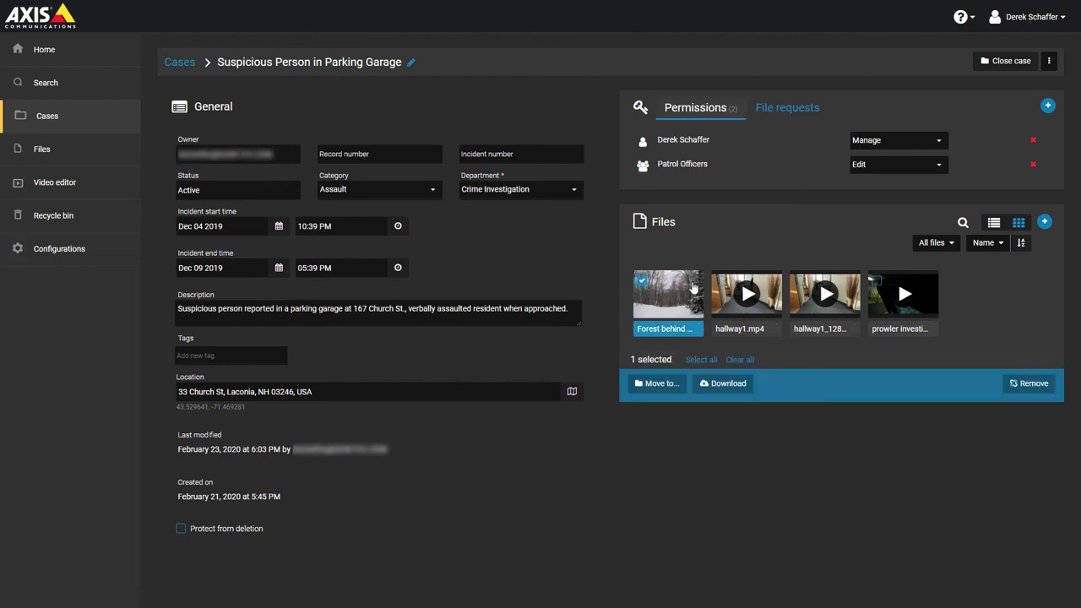
click(802, 285)
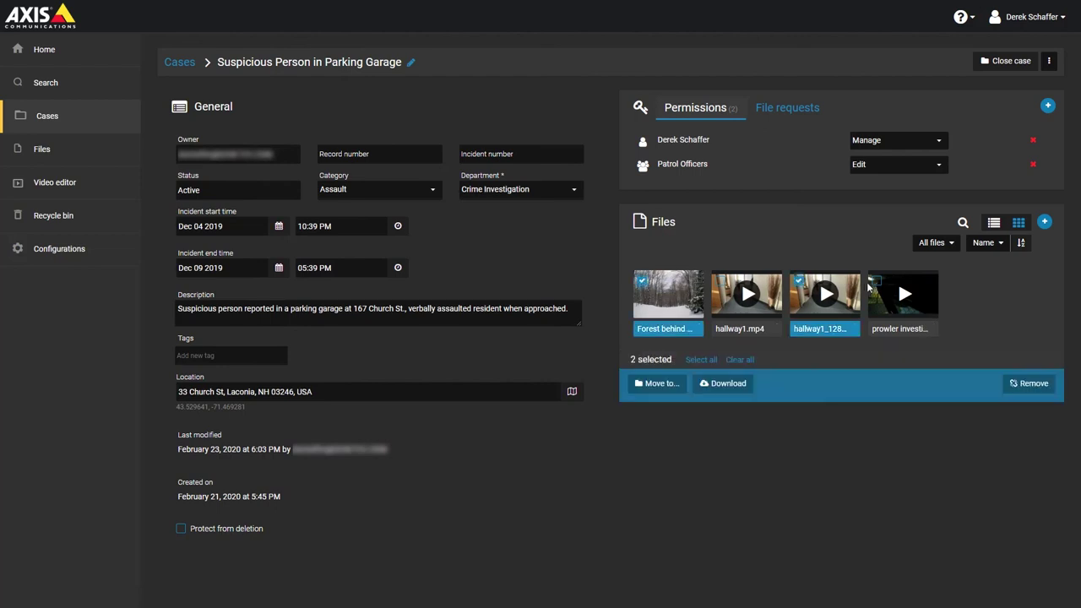
click(874, 284)
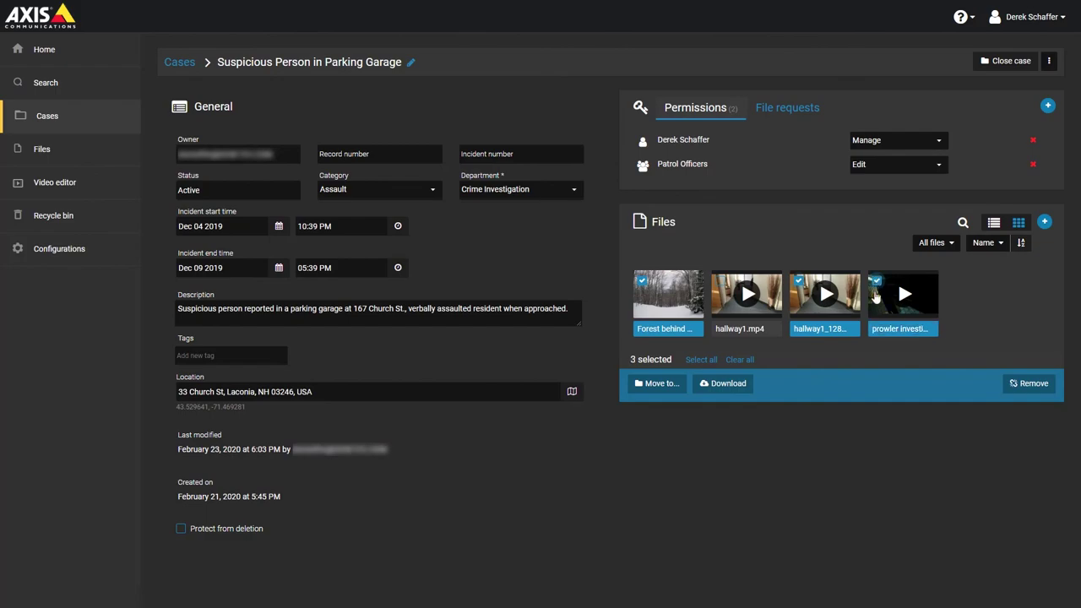